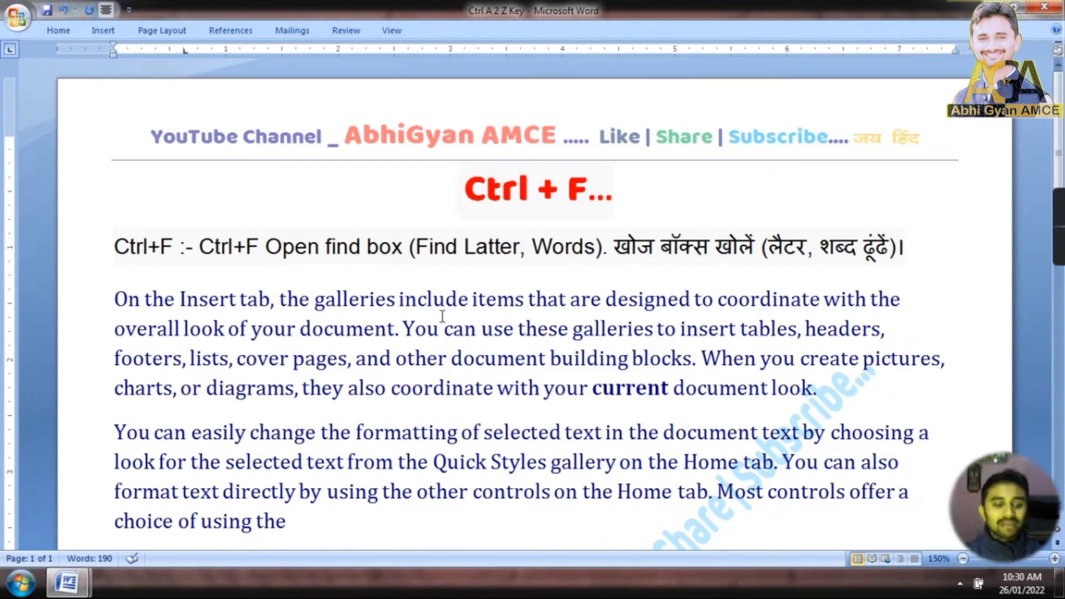
Search for THE and highlight all 26 matches in yellow, then close Find
{"action": "key", "text": "ctrl+f"}
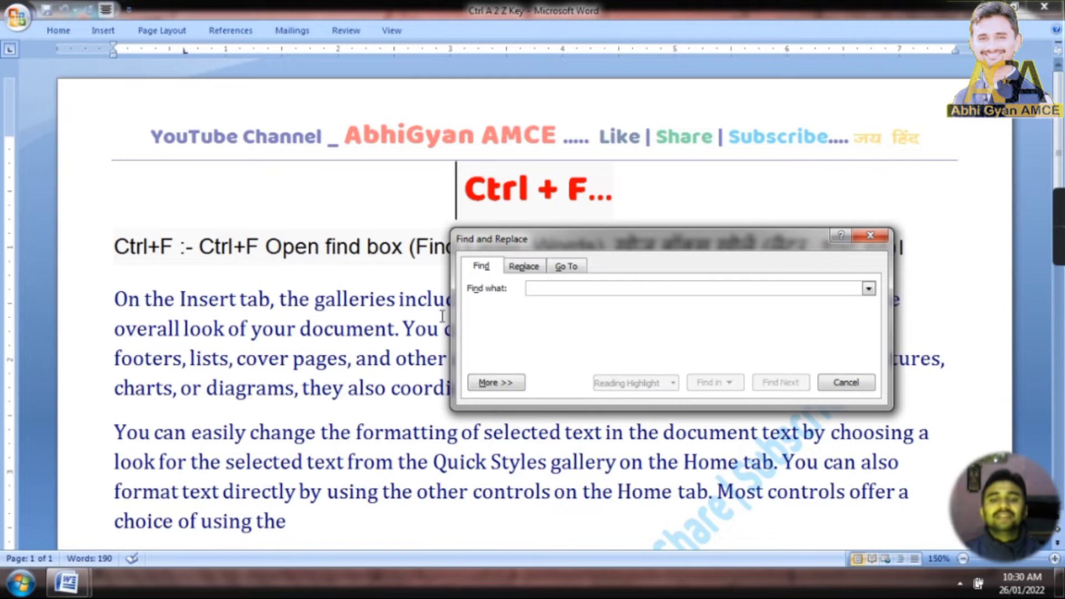
{"action": "left_click_drag", "start_coordinate": [616, 248], "coordinate": [460, 74]}
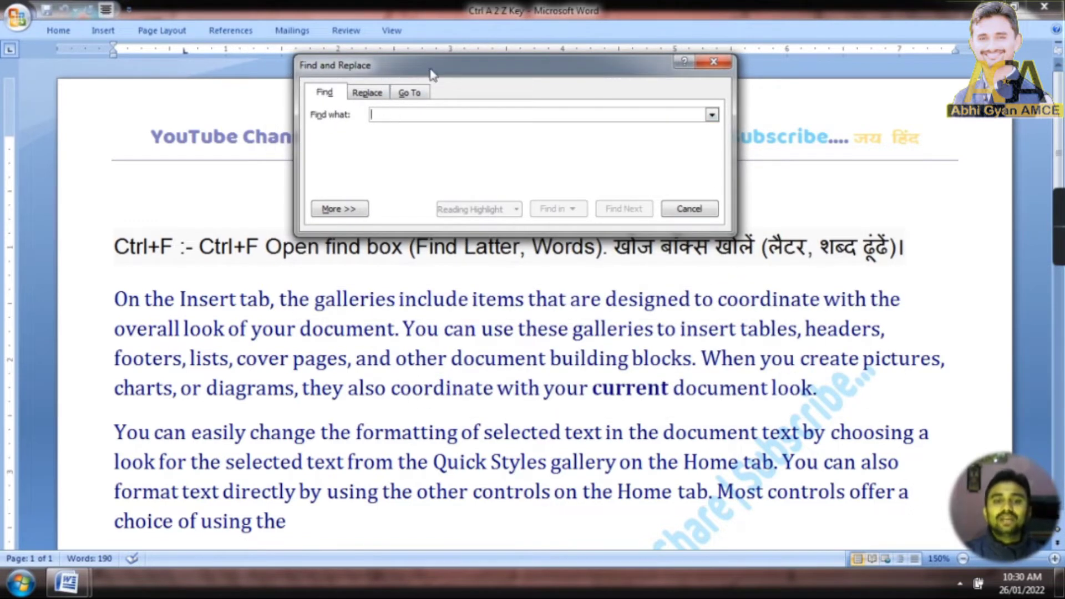
{"action": "left_click_drag", "start_coordinate": [432, 74], "coordinate": [454, 86]}
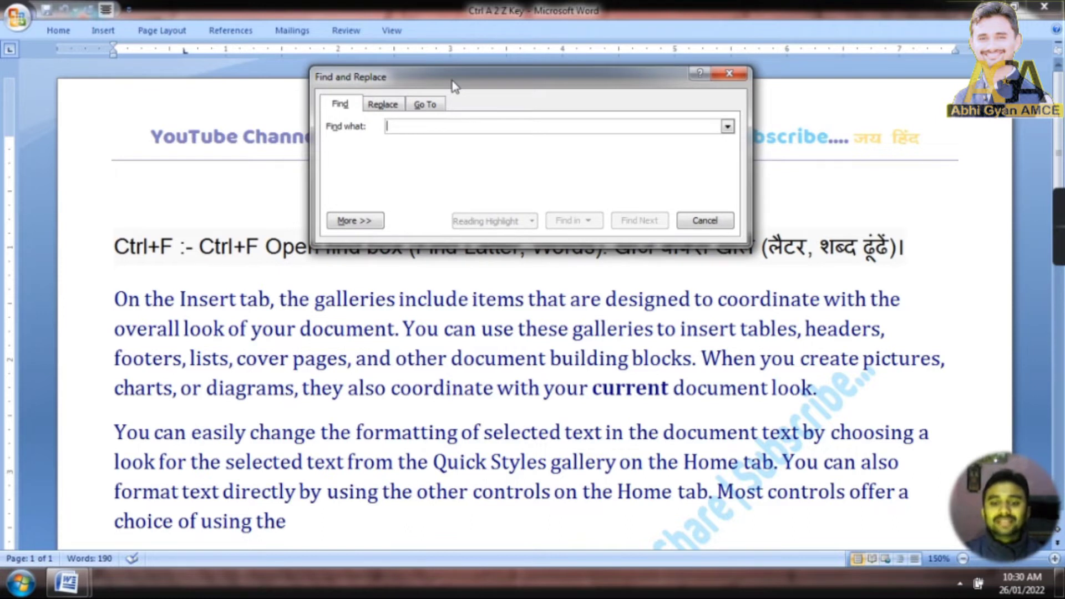
{"action": "type", "text": "THE"}
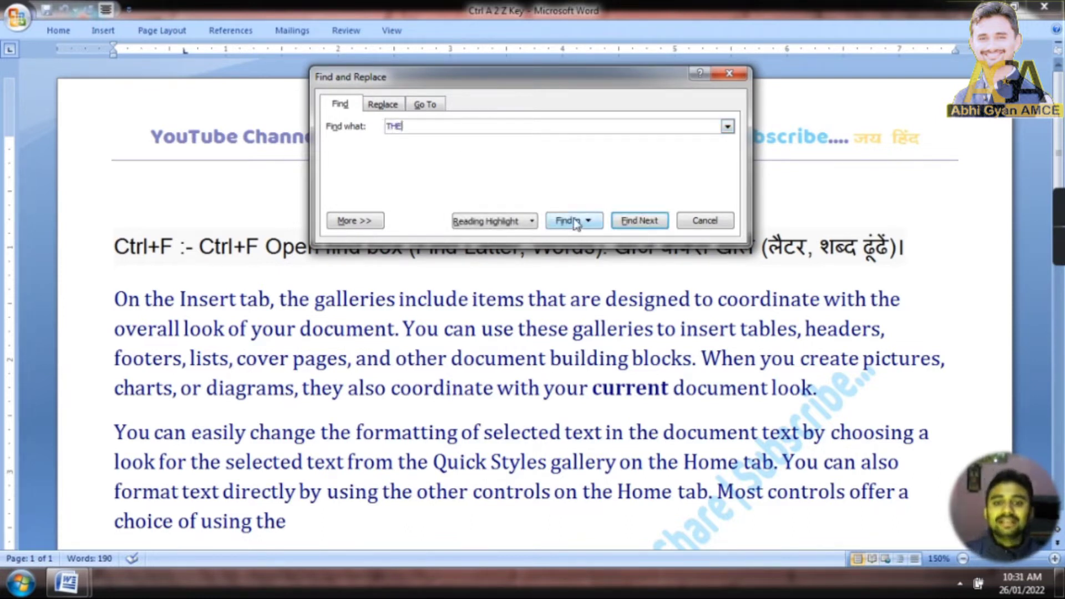
{"action": "left_click", "coordinate": [496, 224]}
{"action": "left_click", "coordinate": [496, 239]}
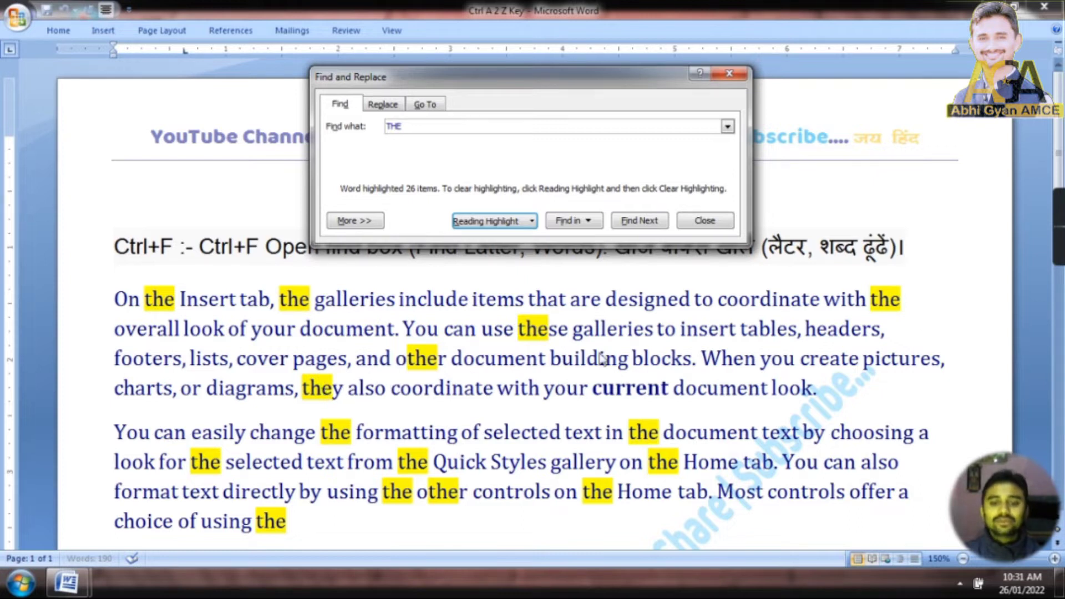
{"action": "left_click", "coordinate": [705, 221]}
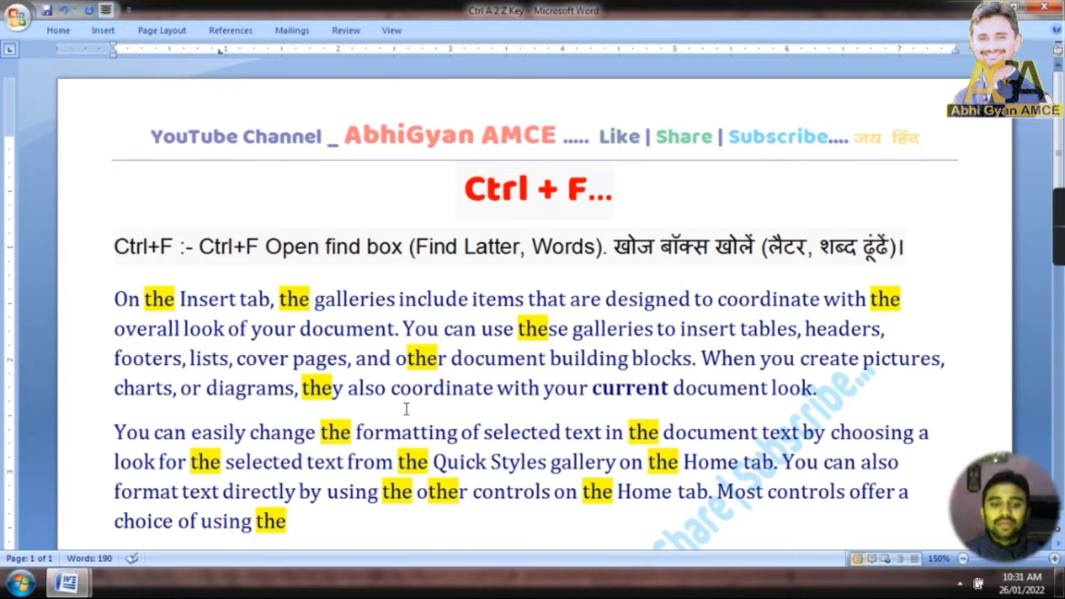
Clear the yellow highlighting from the THE matches
{"action": "key", "text": "ctrl+f"}
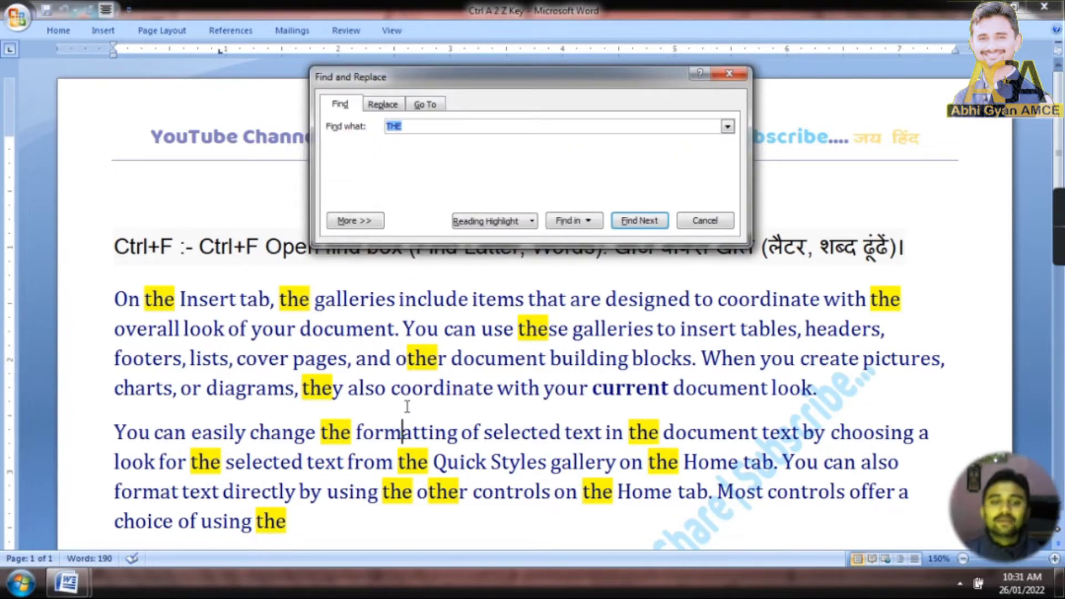
{"action": "left_click", "coordinate": [461, 221]}
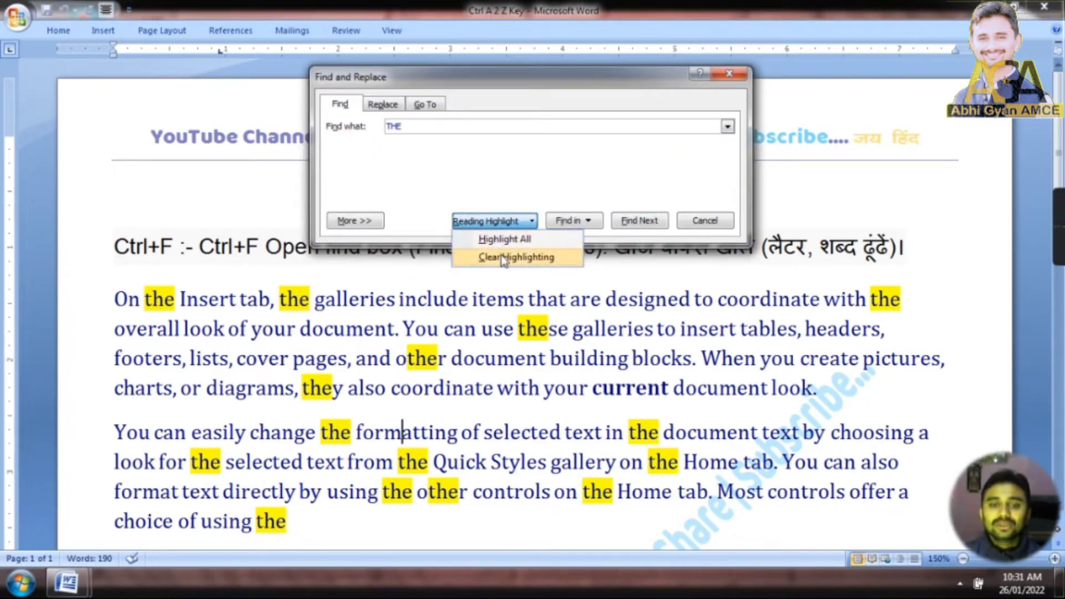
{"action": "left_click", "coordinate": [501, 254]}
Select all 26 THE matches in the main document and expand the extra search options
{"action": "left_click", "coordinate": [572, 220]}
{"action": "left_click", "coordinate": [577, 238]}
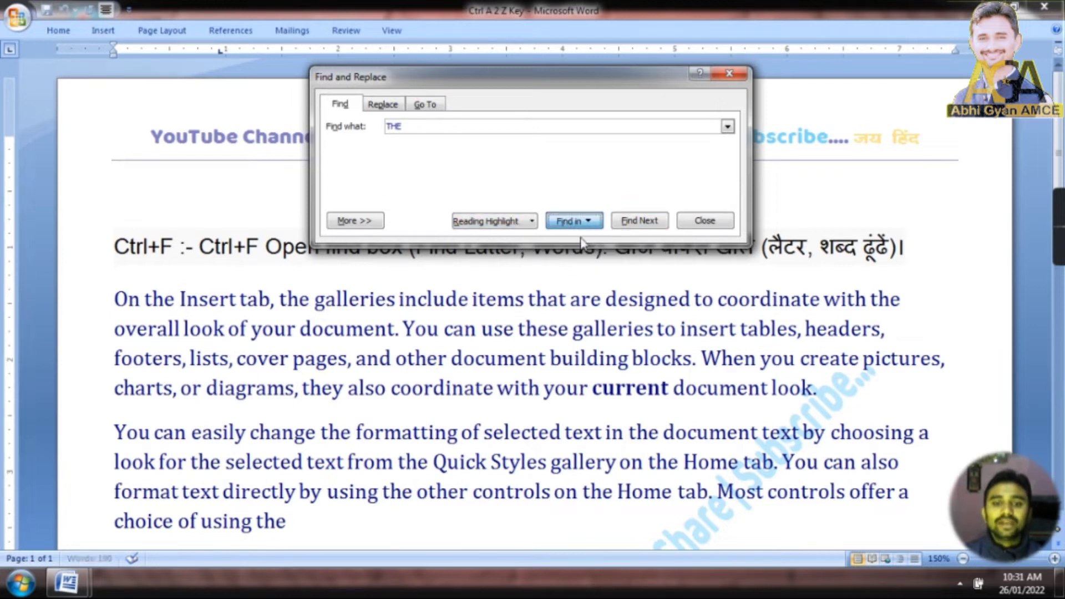
{"action": "left_click_drag", "start_coordinate": [496, 83], "coordinate": [529, 14]}
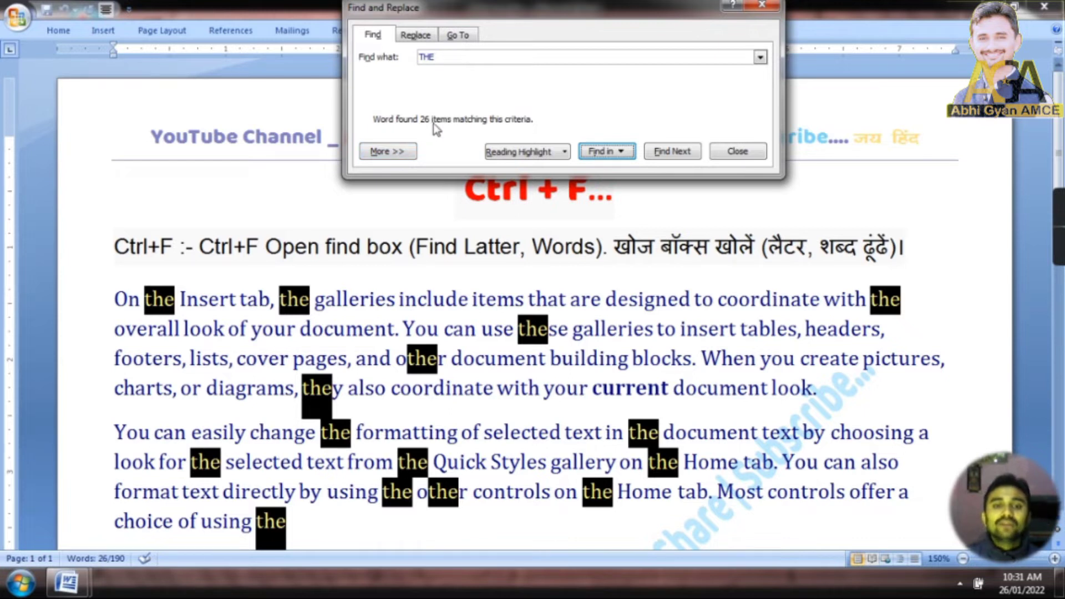
{"action": "left_click", "coordinate": [393, 151]}
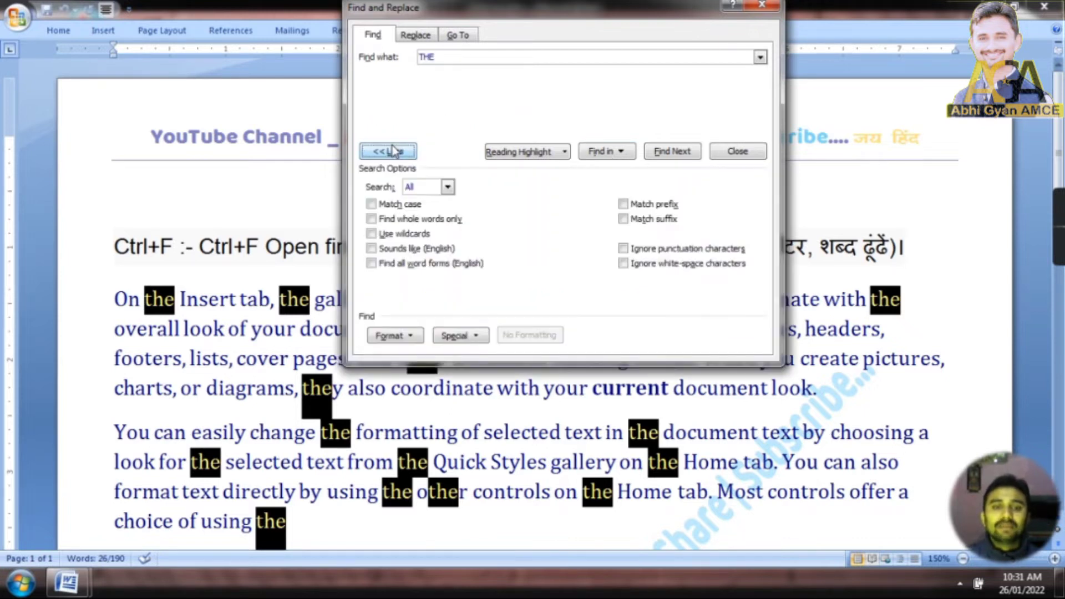
Turn on Match case and select the matches in the main document
{"action": "left_click", "coordinate": [371, 205]}
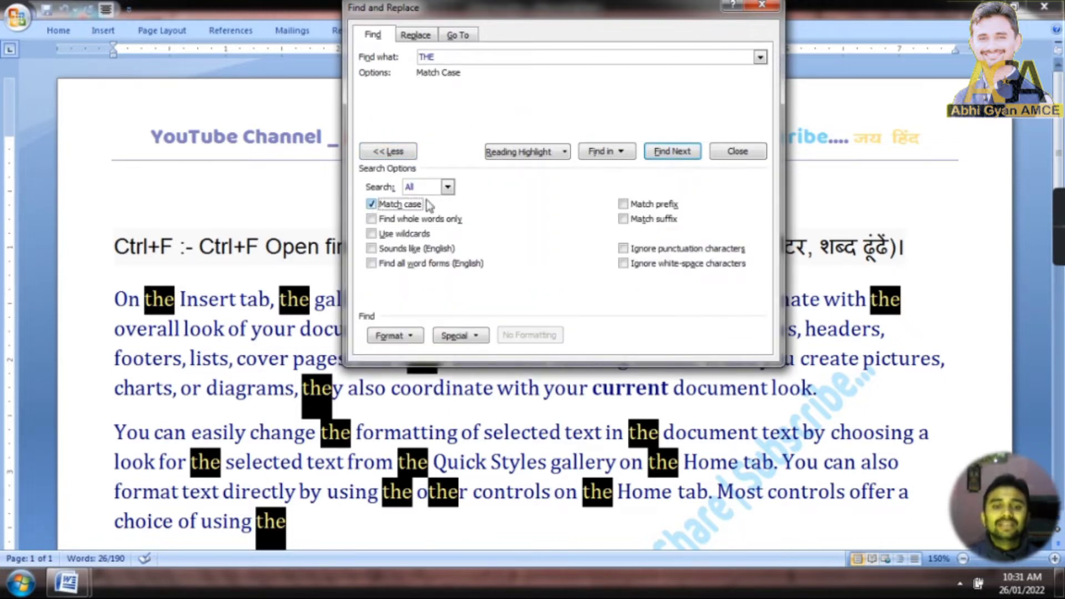
{"action": "left_click", "coordinate": [606, 153]}
{"action": "left_click", "coordinate": [630, 188]}
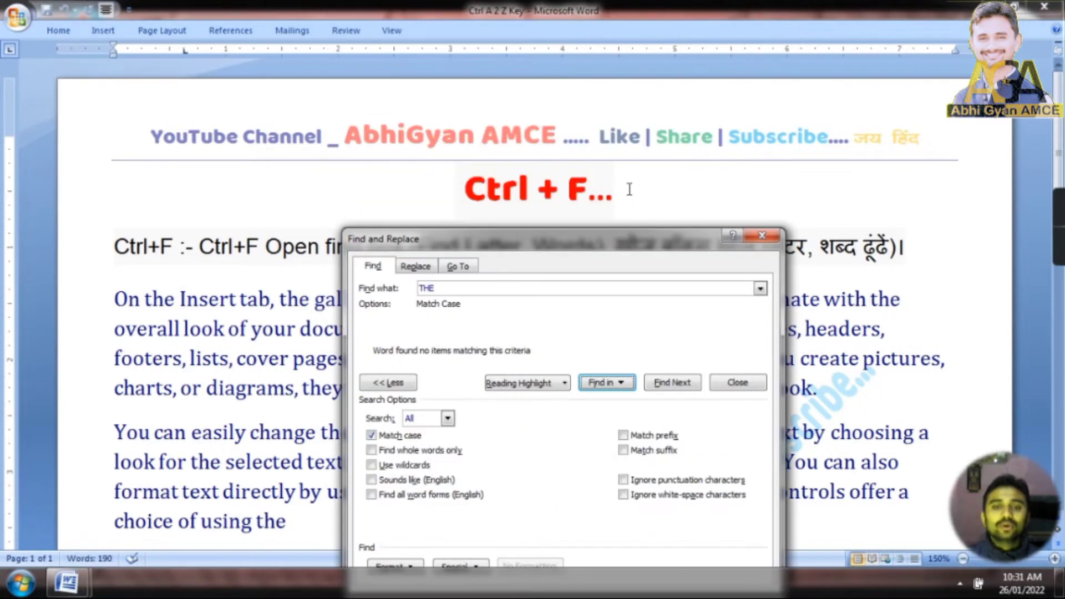
{"action": "left_click_drag", "start_coordinate": [515, 243], "coordinate": [565, 40]}
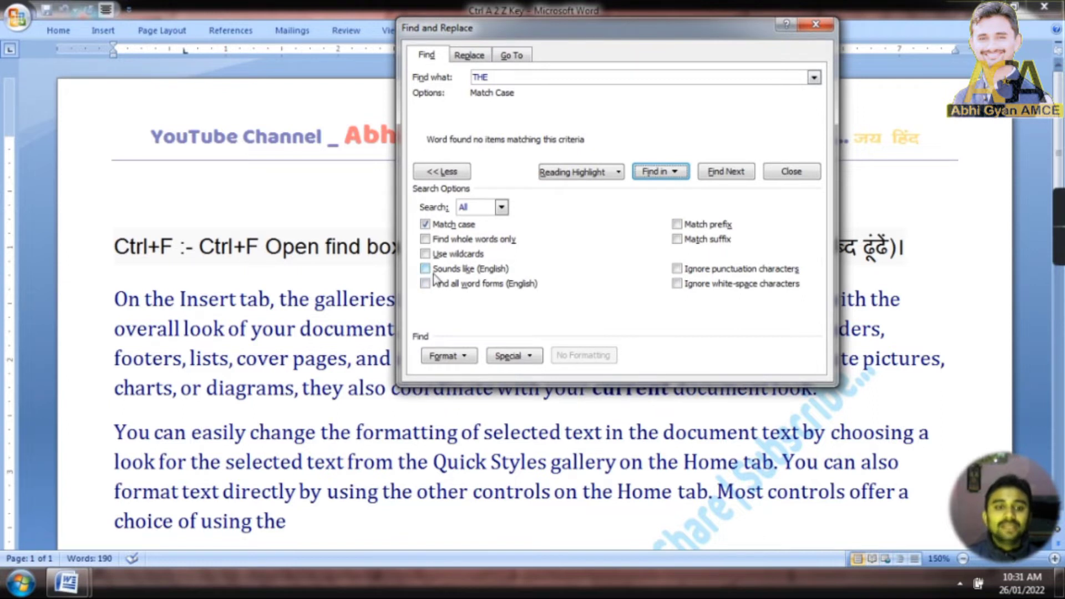
Change the search term to lowercase 'the' and select its 24 case-matched occurrences
{"action": "double_click", "coordinate": [481, 77]}
{"action": "type", "text": "the"}
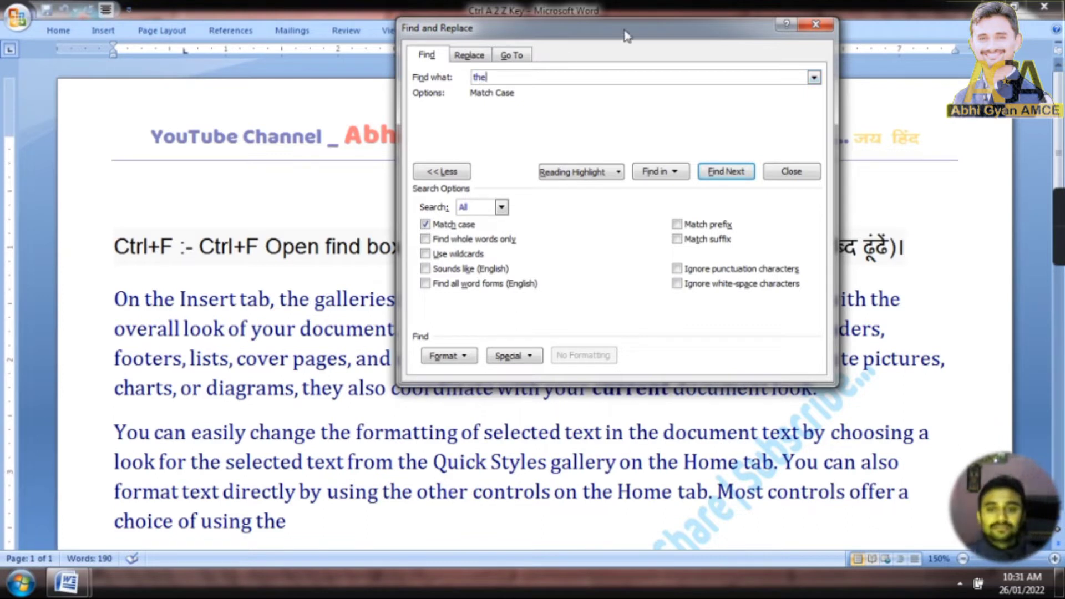
{"action": "left_click", "coordinate": [665, 172]}
{"action": "left_click", "coordinate": [653, 191]}
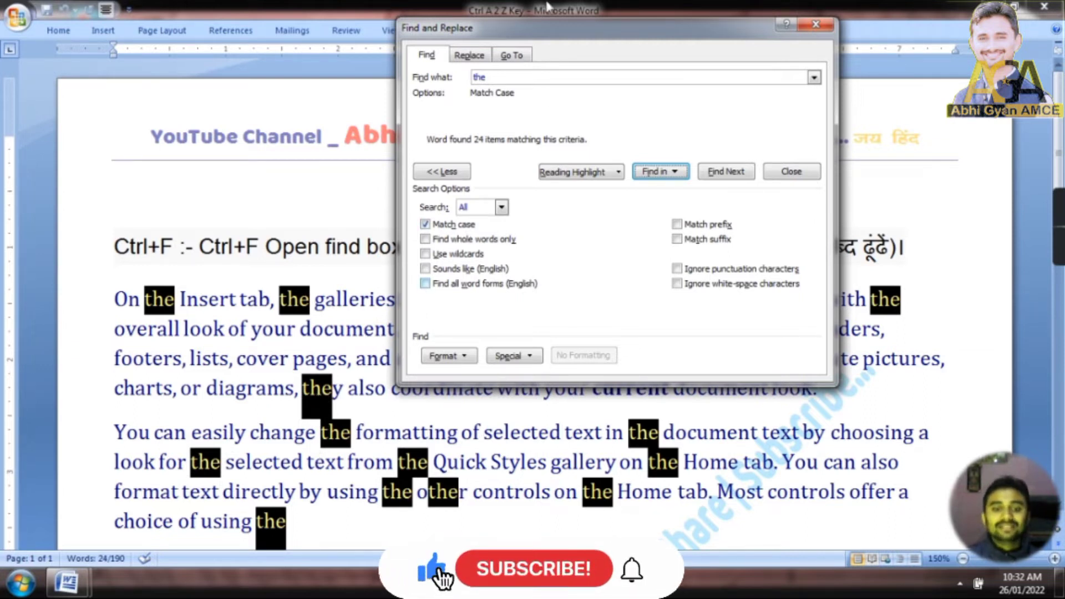
{"action": "mouse_move", "coordinate": [542, 32]}
{"action": "left_mouse_down"}
{"action": "mouse_move", "coordinate": [850, 25]}
{"action": "mouse_move", "coordinate": [542, 24]}
{"action": "mouse_move", "coordinate": [558, 26]}
{"action": "left_mouse_up"}
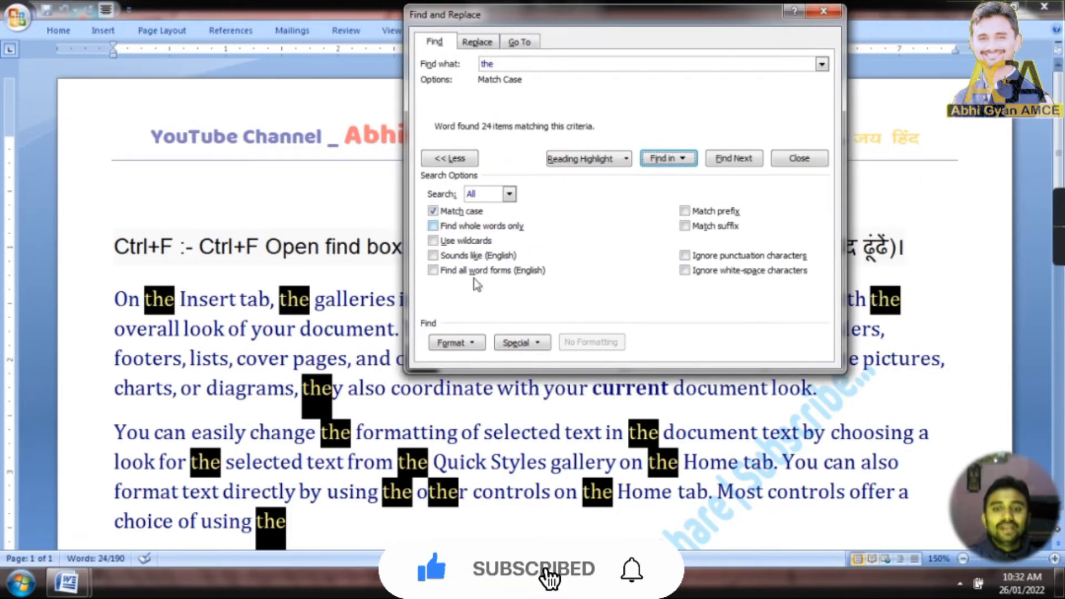
{"action": "left_click", "coordinate": [433, 211]}
{"action": "left_click", "coordinate": [433, 211]}
{"action": "left_click", "coordinate": [666, 159]}
{"action": "left_click", "coordinate": [690, 195]}
{"action": "left_click", "coordinate": [669, 159]}
{"action": "left_click", "coordinate": [691, 196]}
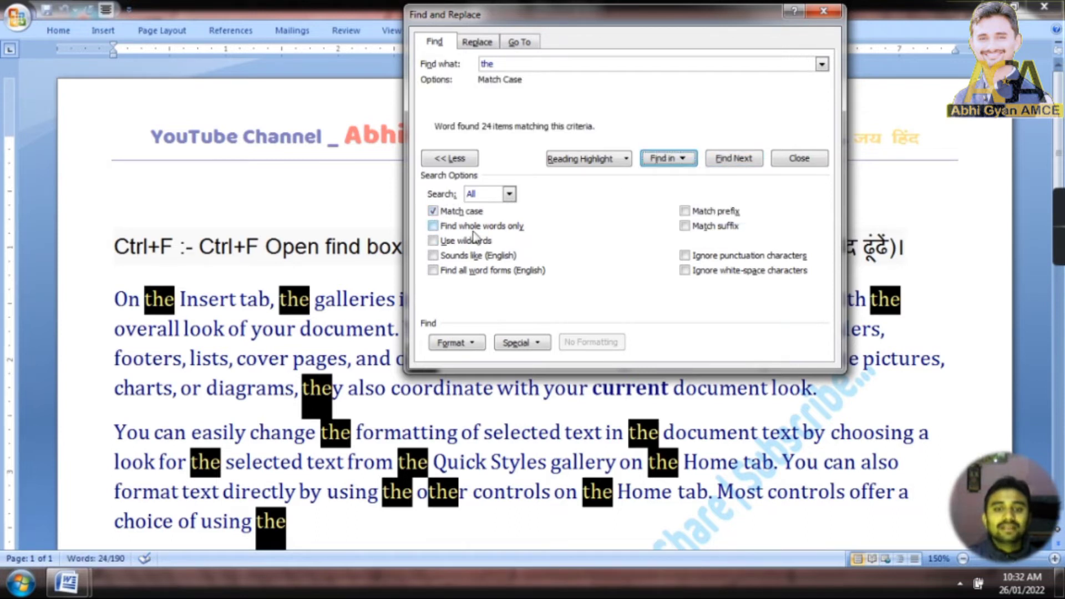
Add Find whole words only to select the 20 whole-word 'the' matches, then close Find
{"action": "left_click", "coordinate": [433, 226]}
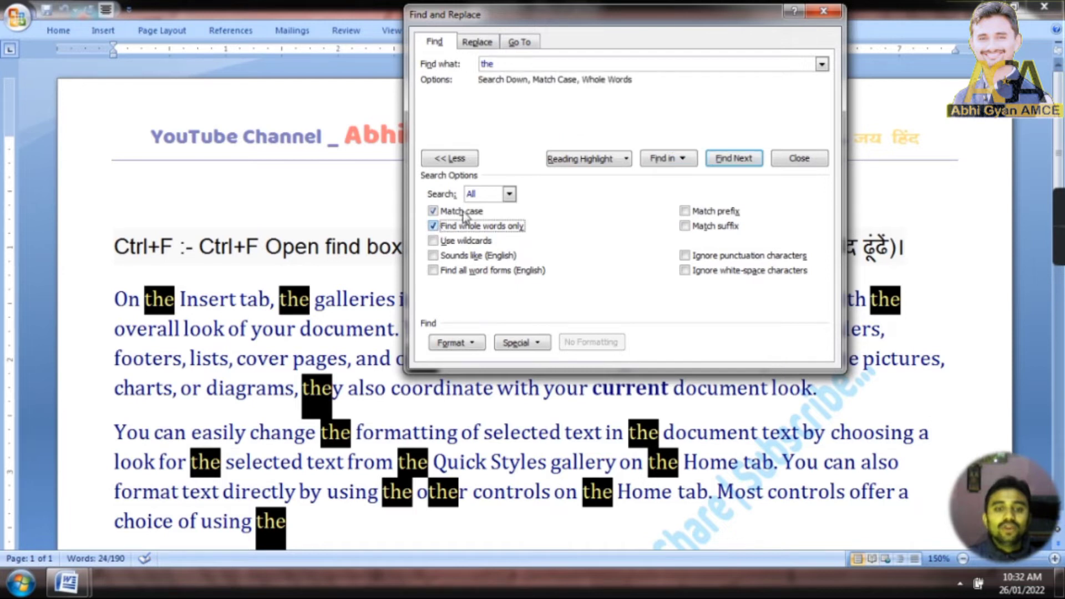
{"action": "left_click", "coordinate": [666, 159]}
{"action": "left_click", "coordinate": [693, 196]}
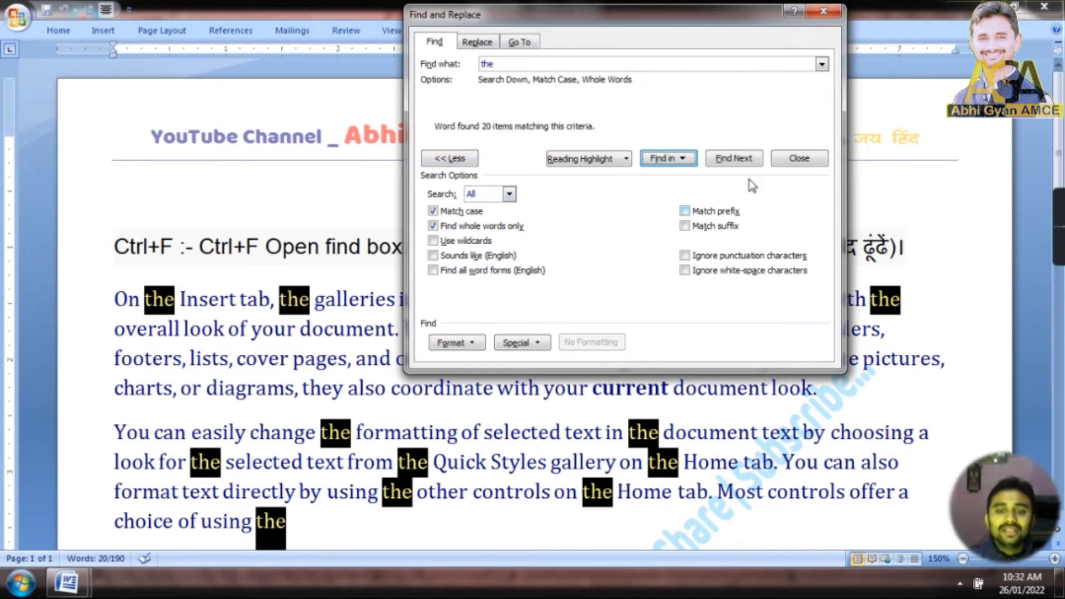
{"action": "left_click", "coordinate": [799, 159]}
{"action": "left_click", "coordinate": [413, 333]}
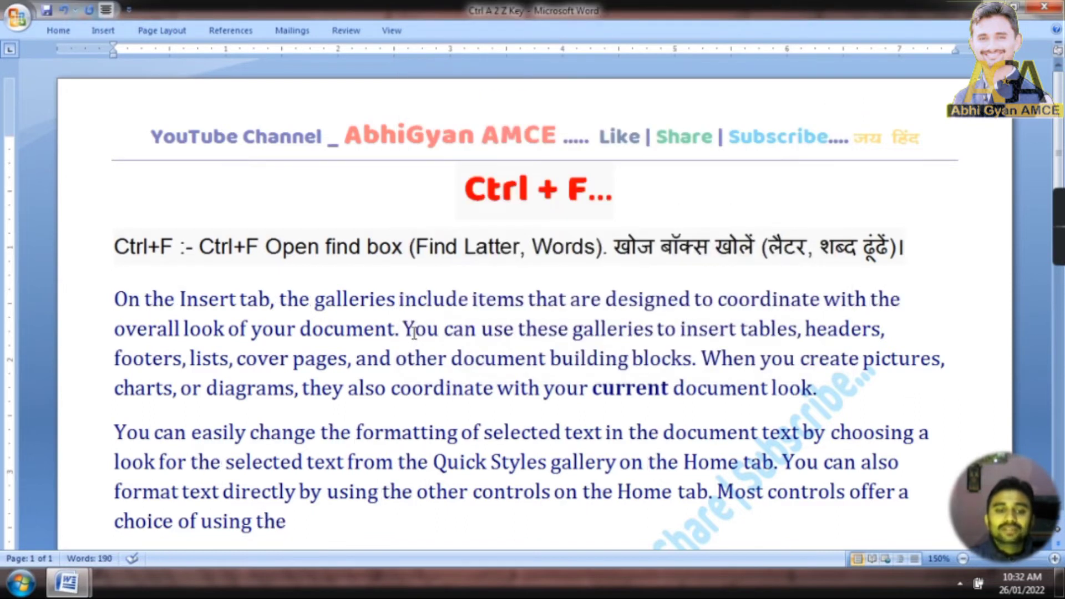
Untick Match case and whole words, then select every 'the' in the main document
{"action": "key", "text": "ctrl+f"}
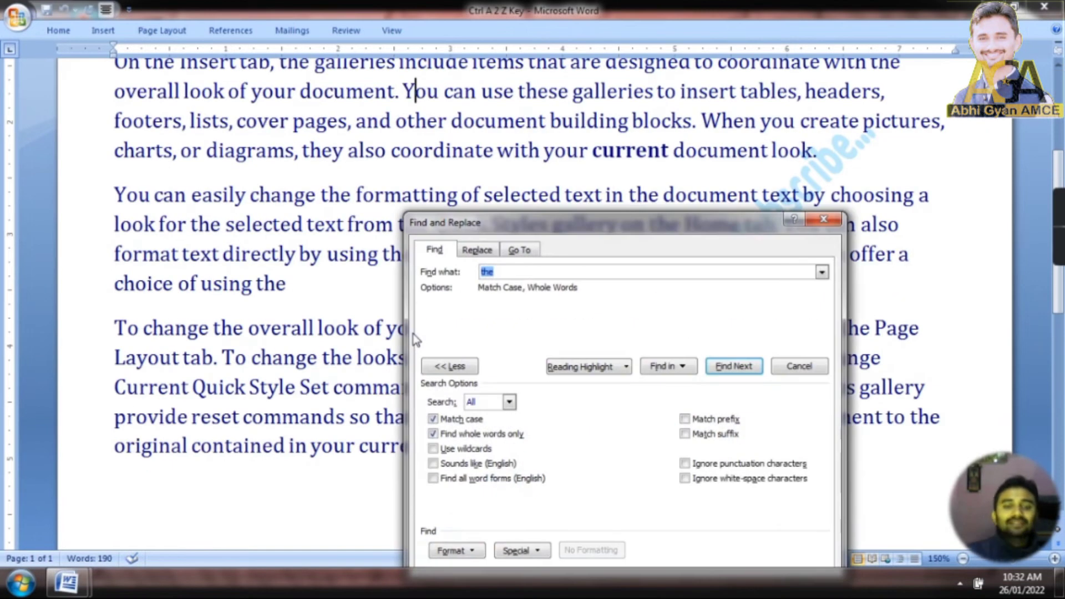
{"action": "left_click_drag", "start_coordinate": [704, 231], "coordinate": [697, 122]}
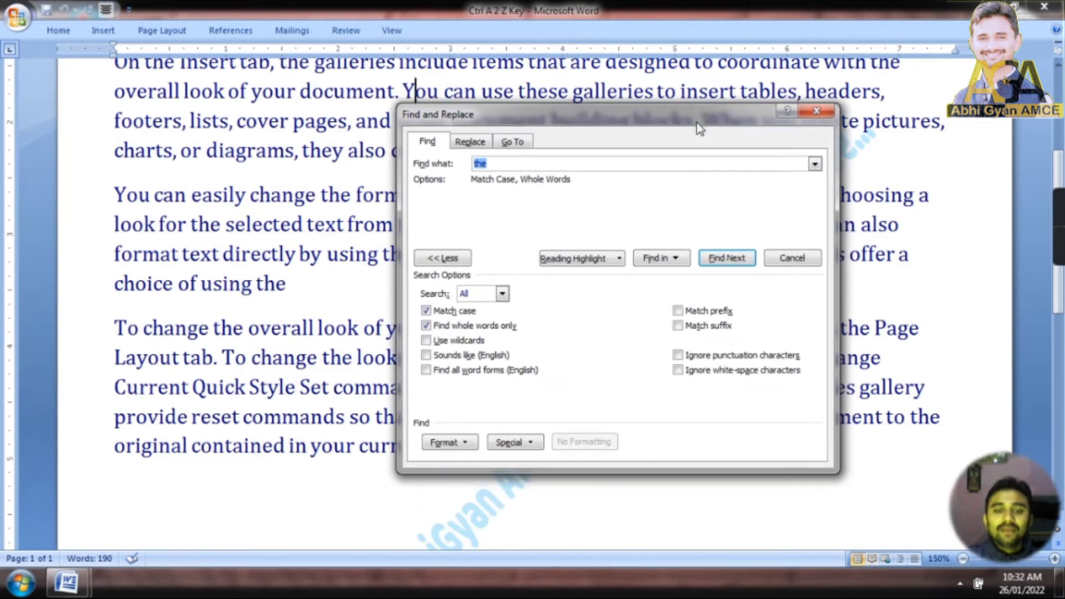
{"action": "left_click", "coordinate": [426, 311]}
{"action": "left_click", "coordinate": [426, 326]}
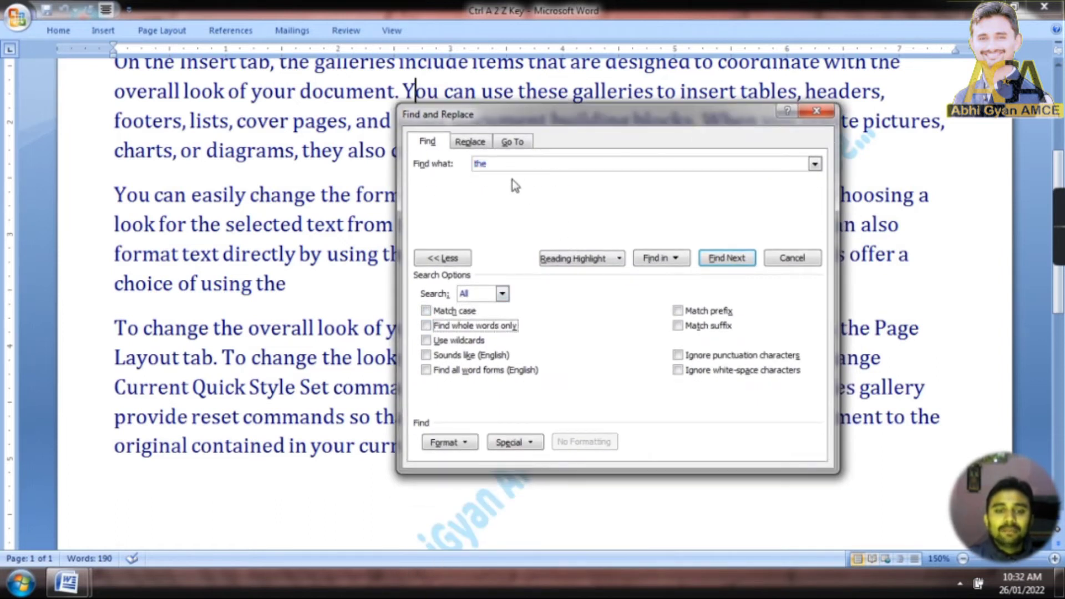
{"action": "left_click", "coordinate": [450, 258]}
{"action": "left_click", "coordinate": [675, 260]}
{"action": "left_click", "coordinate": [701, 276]}
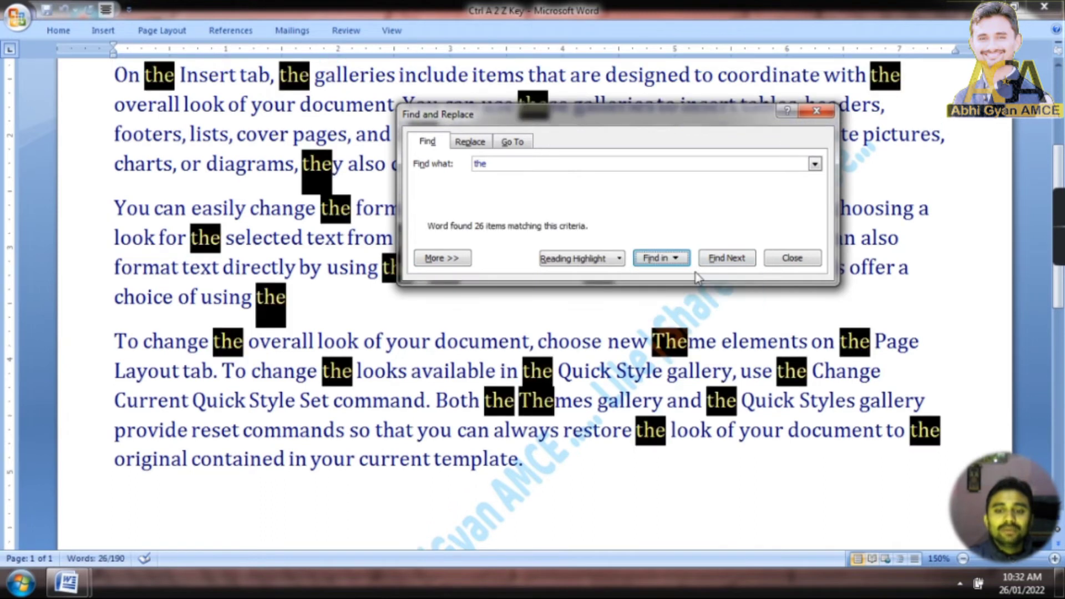
Tick Find whole words only, select the 20 whole-word matches, and close Find
{"action": "left_click_drag", "start_coordinate": [532, 119], "coordinate": [496, 240]}
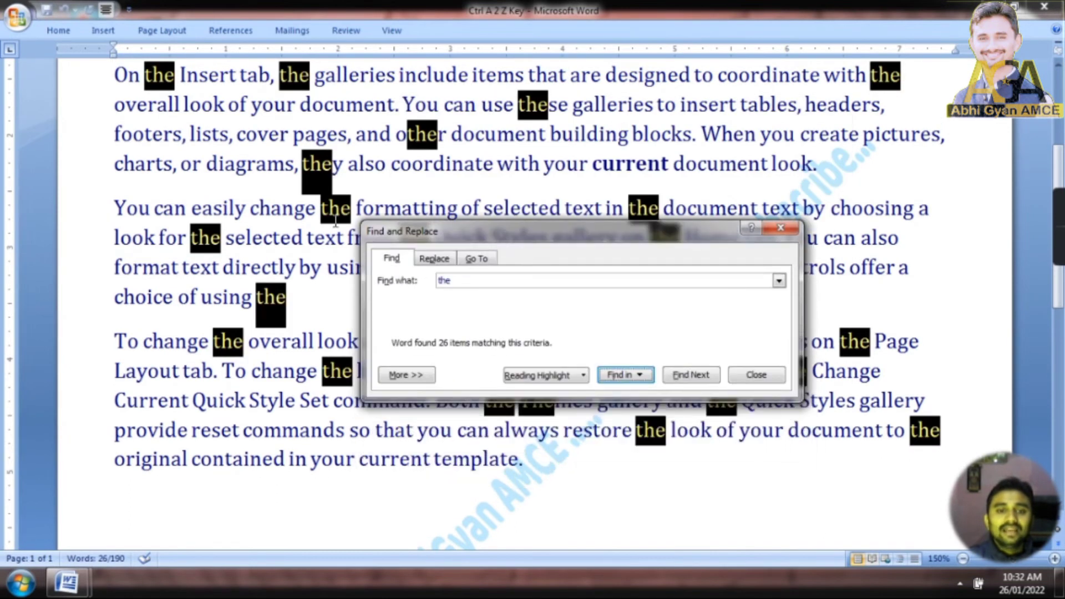
{"action": "left_click", "coordinate": [407, 375]}
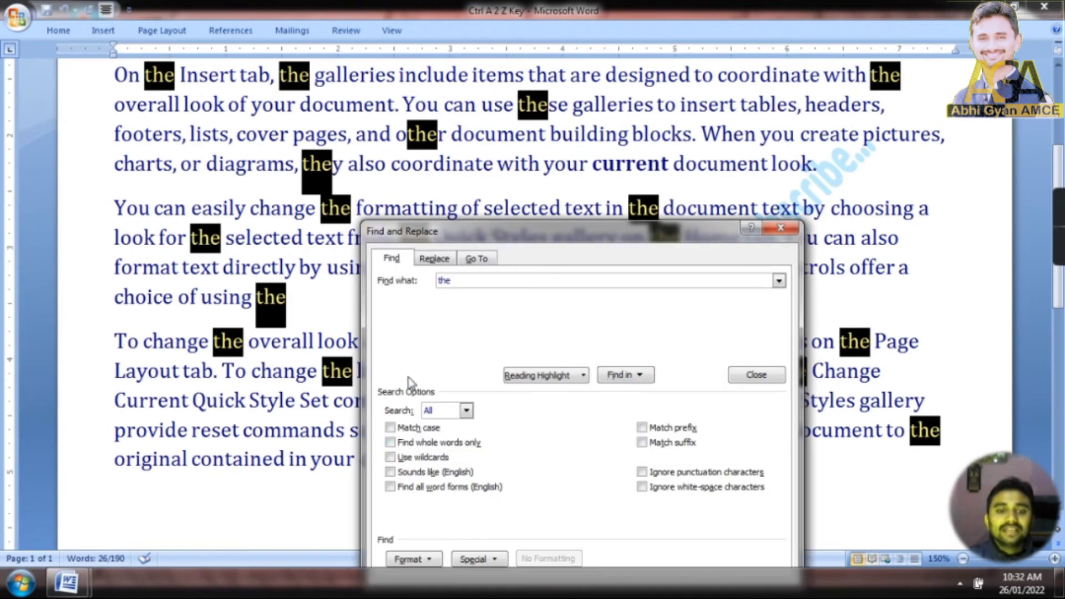
{"action": "left_click", "coordinate": [398, 443]}
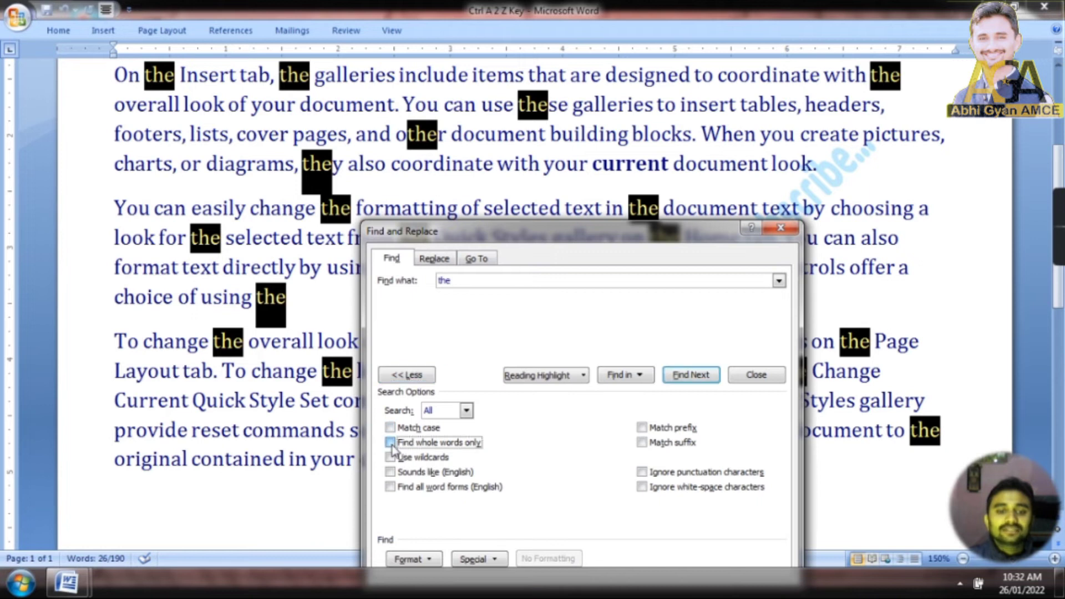
{"action": "left_click", "coordinate": [632, 376]}
{"action": "left_click", "coordinate": [660, 411]}
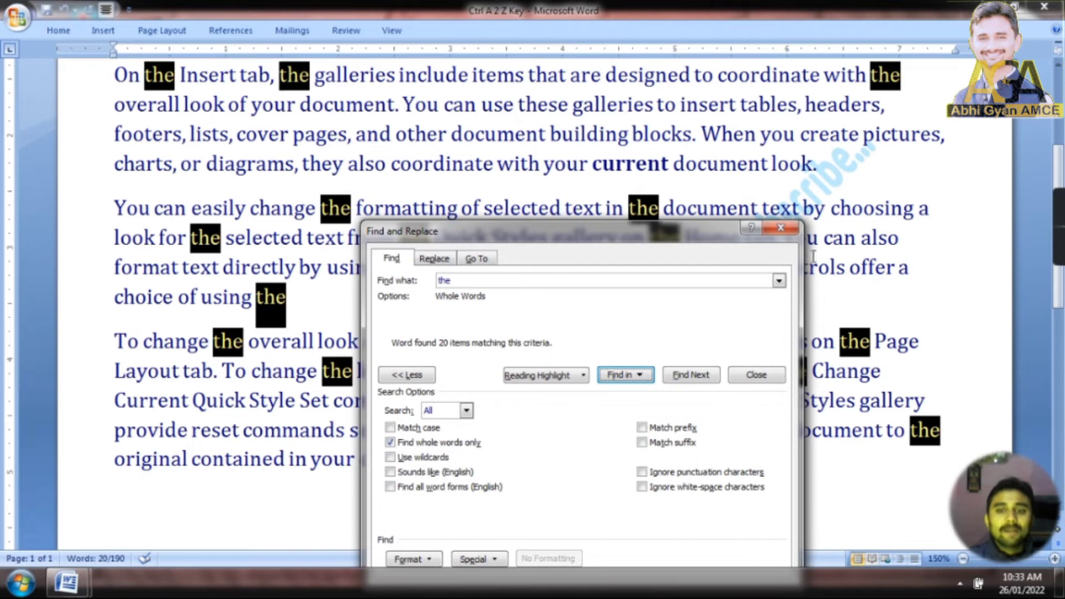
{"action": "left_click", "coordinate": [781, 228]}
{"action": "left_click", "coordinate": [558, 237]}
{"action": "scroll", "coordinate": [232, 179], "scroll_direction": "up", "scroll_amount": 3}
{"action": "left_click", "coordinate": [114, 300]}
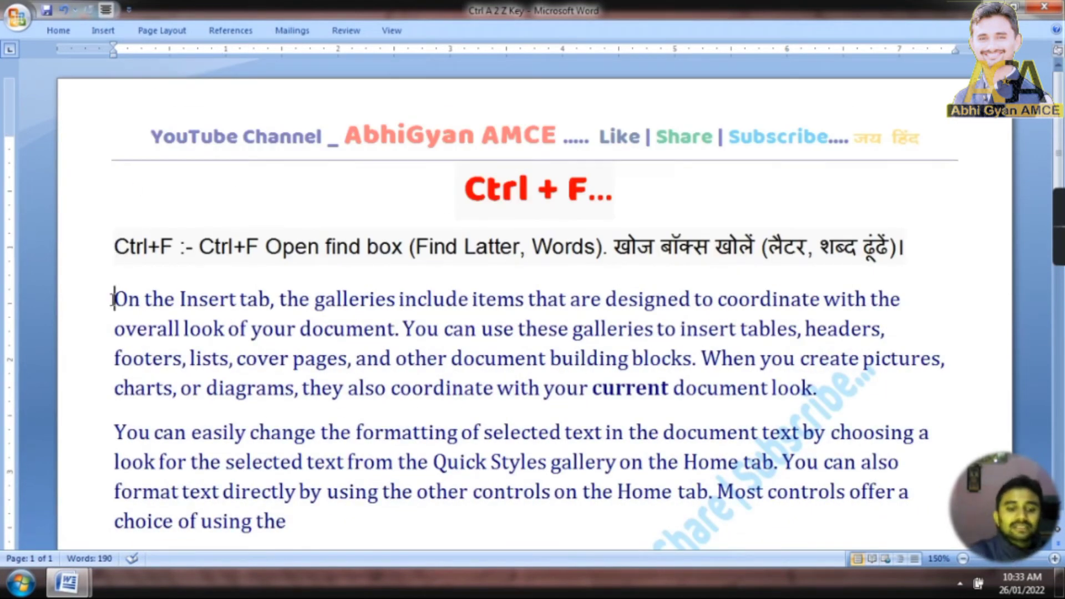
Type 'The' at the start of the first paragraph and reopen Find to search for 'The'
{"action": "type", "text": "The"}
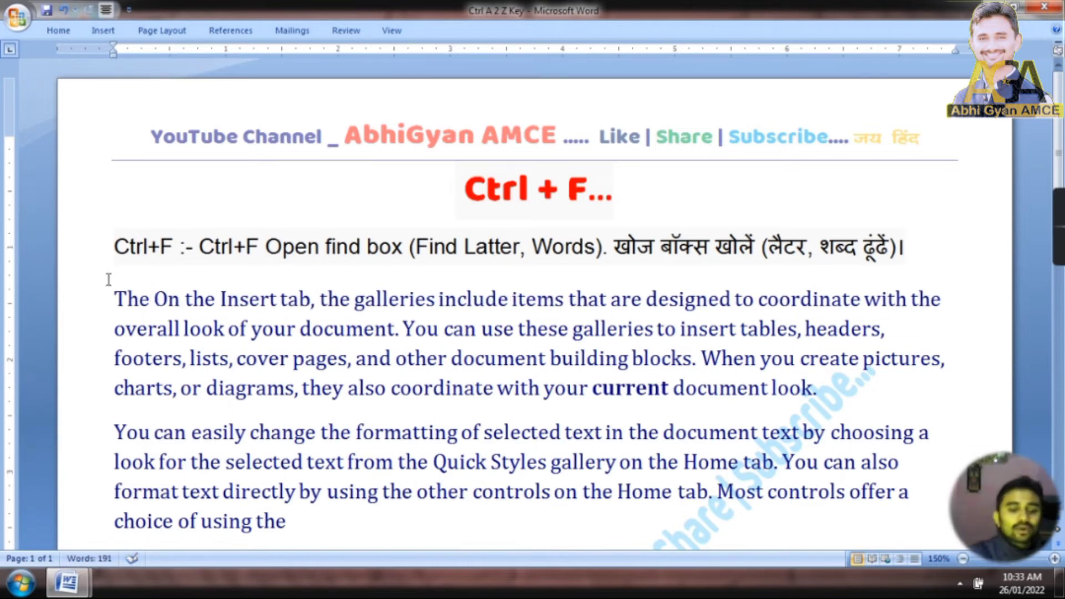
{"action": "key", "text": "ctrl+f"}
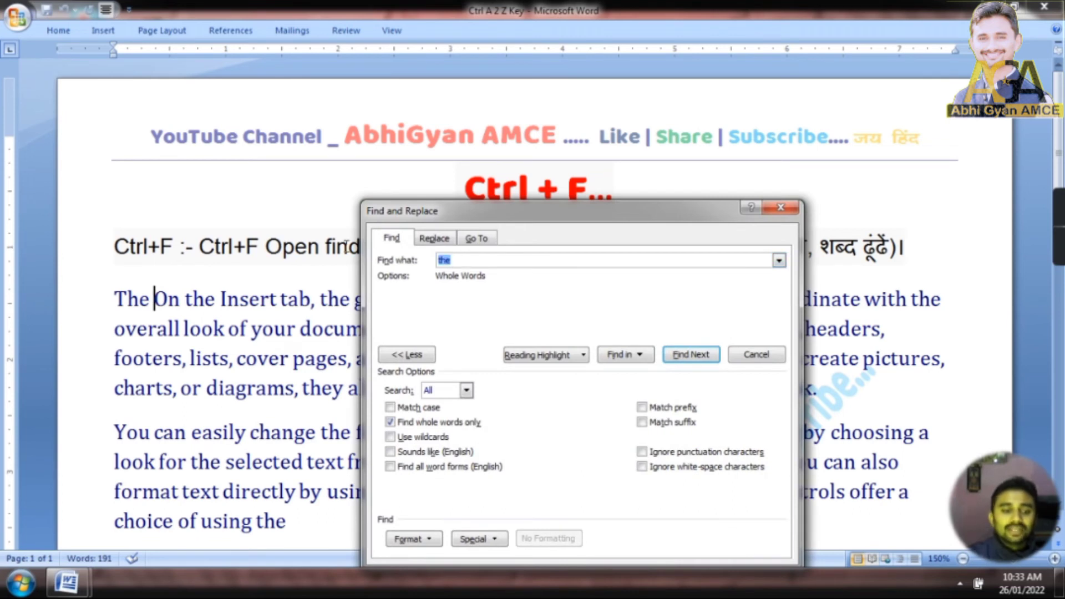
{"action": "type", "text": "T"}
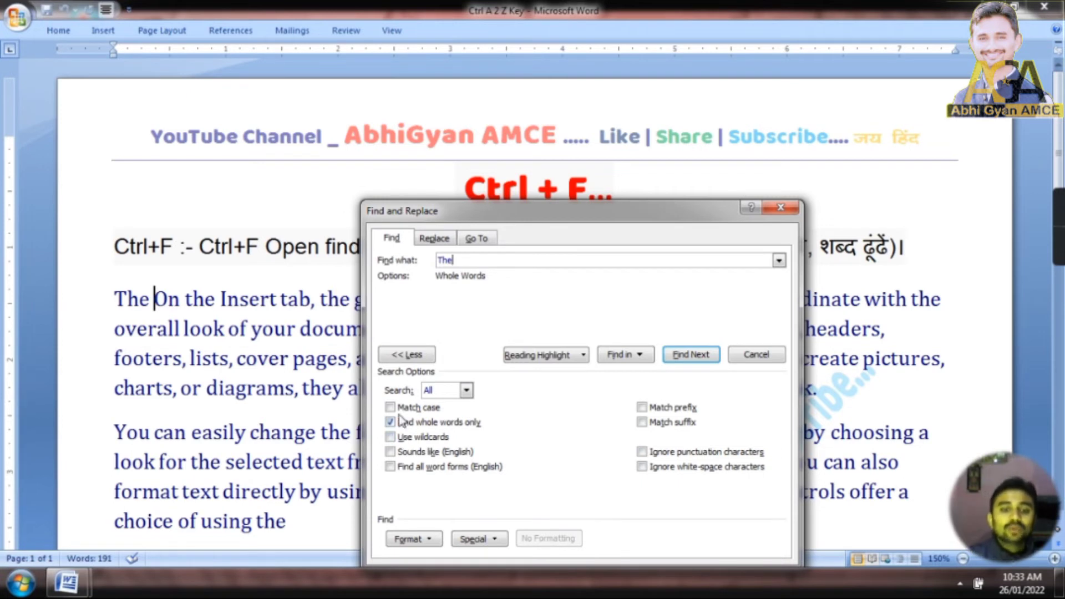
Select the 21 'The' matches, then turn on Match case to narrow to the capitalised one
{"action": "left_click", "coordinate": [621, 358]}
{"action": "left_click", "coordinate": [638, 373]}
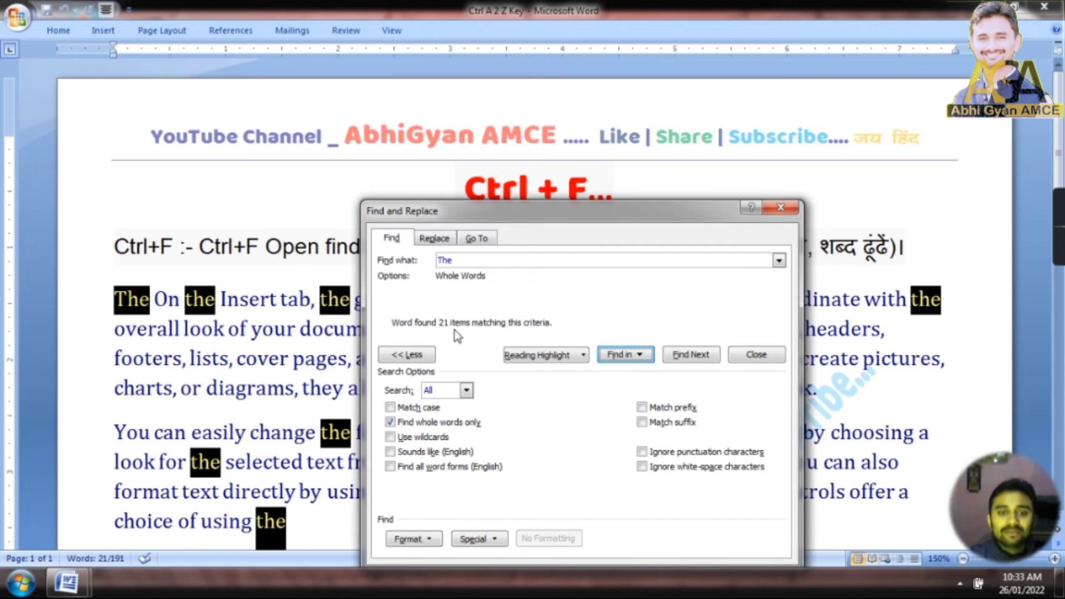
{"action": "left_click", "coordinate": [391, 407]}
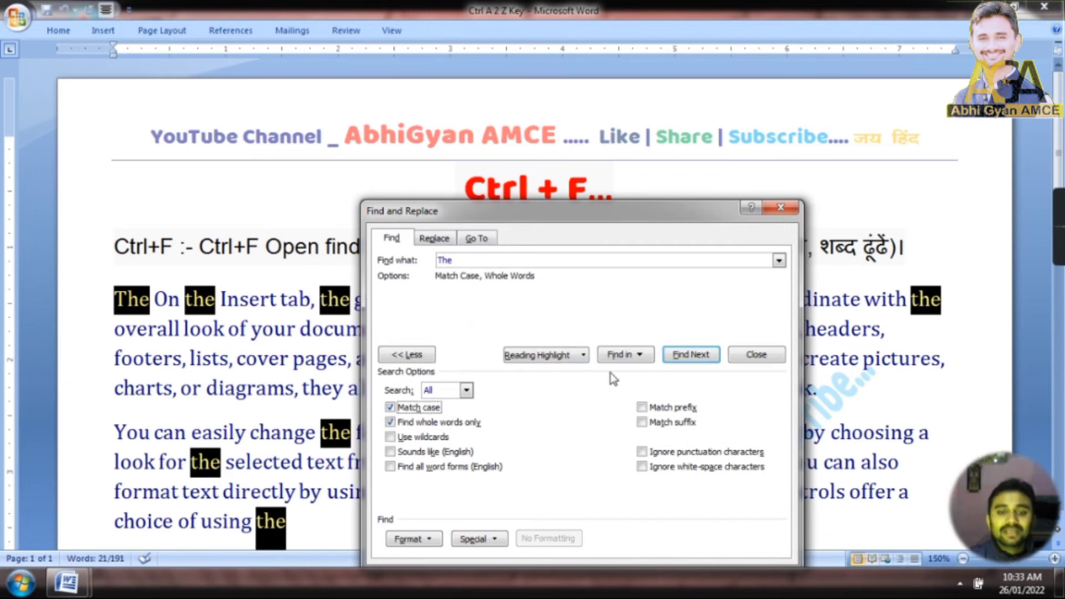
{"action": "left_click", "coordinate": [625, 354]}
{"action": "left_click", "coordinate": [658, 374]}
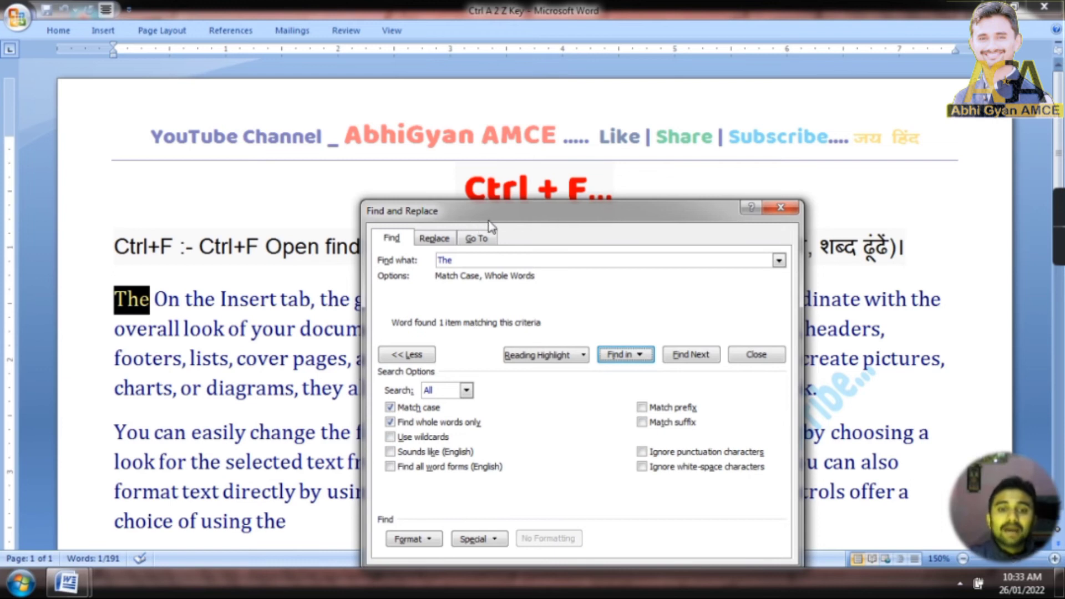
Close the search, scroll down, and reopen Find on 'The'
{"action": "left_click_drag", "start_coordinate": [481, 224], "coordinate": [484, 119]}
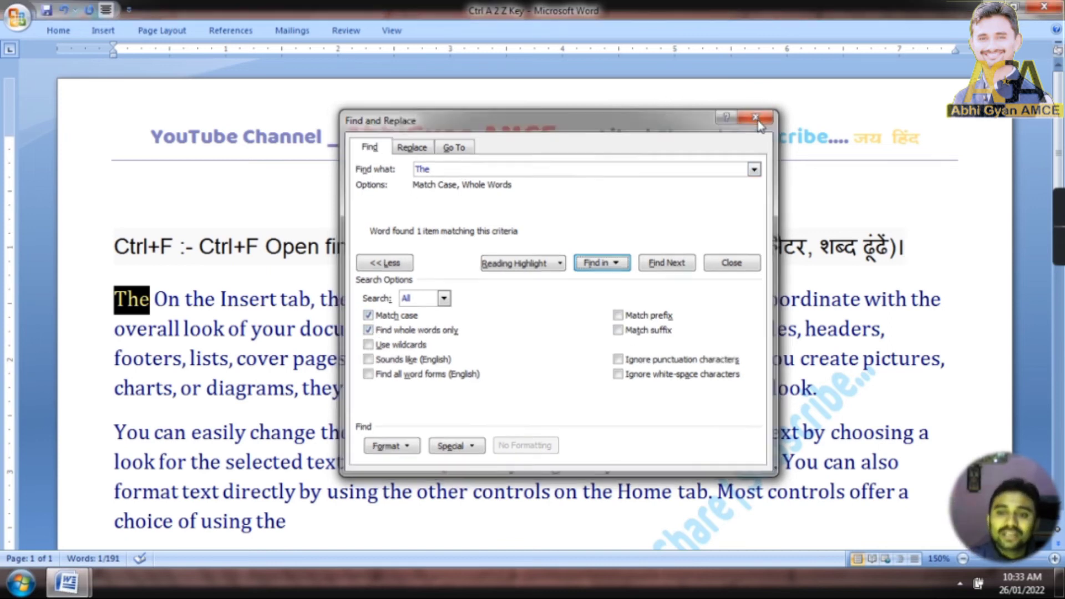
{"action": "left_click", "coordinate": [756, 115]}
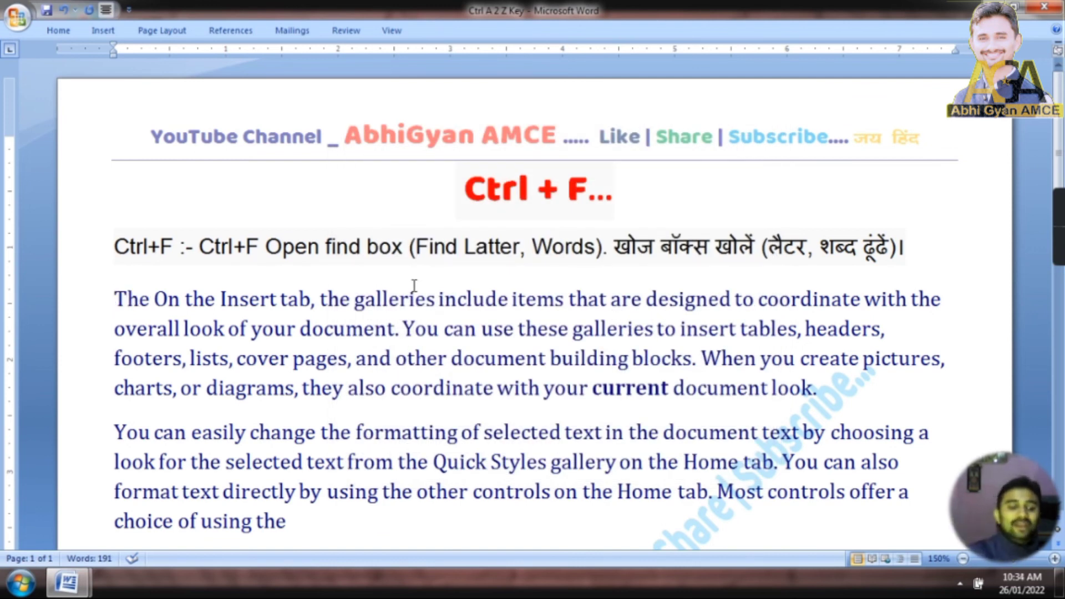
{"action": "scroll", "coordinate": [412, 286], "scroll_direction": "down", "scroll_amount": 3}
{"action": "key", "text": "ctrl+f"}
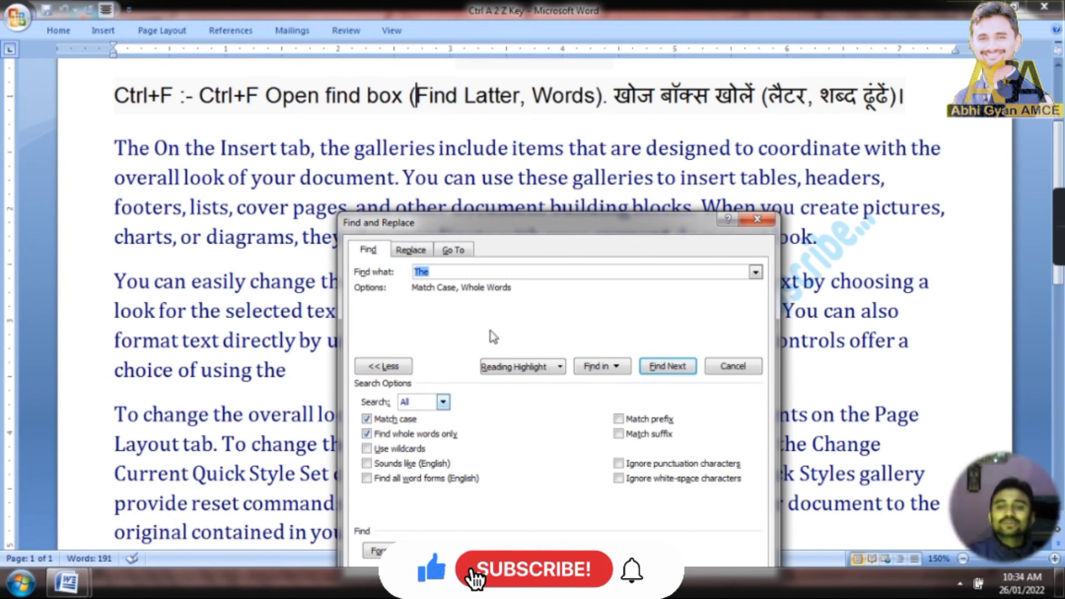
{"action": "left_click", "coordinate": [758, 220]}
{"action": "scroll", "coordinate": [511, 300], "scroll_direction": "up", "scroll_amount": 3}
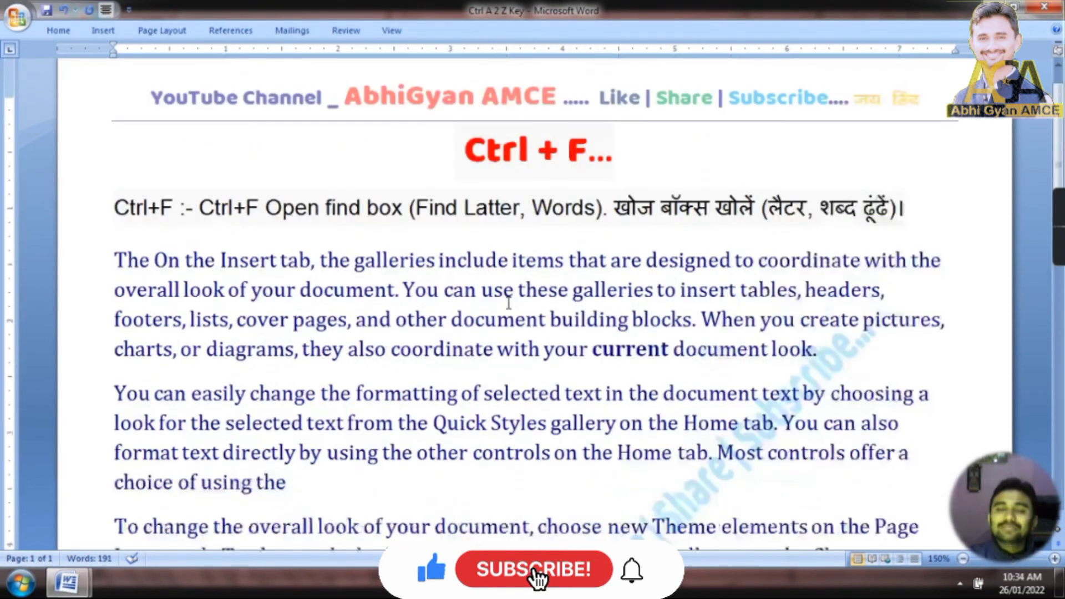
{"action": "scroll", "coordinate": [527, 249], "scroll_direction": "up", "scroll_amount": 1}
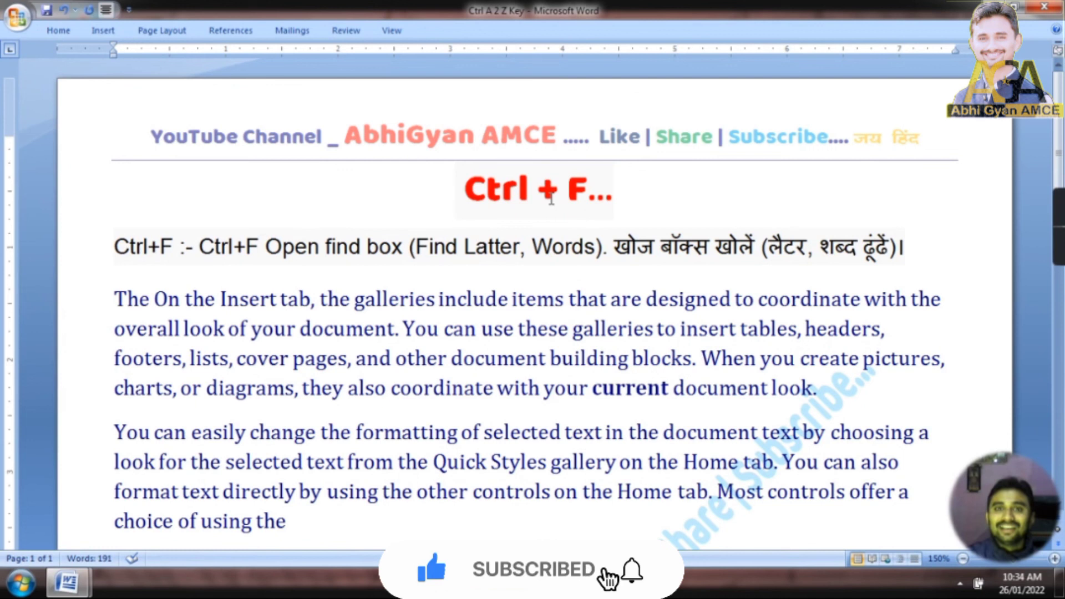